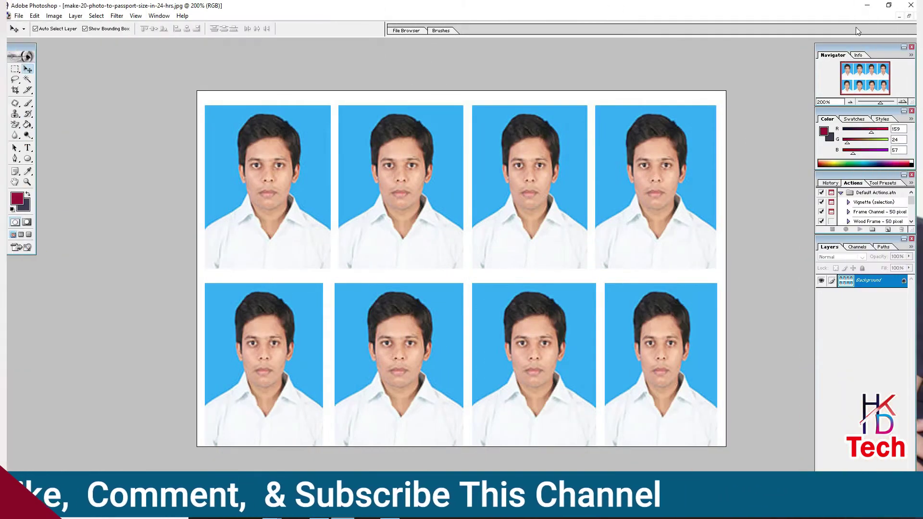
Step: Close the finished sheet of eight passport photos so no document remains open
{"action": "key", "text": "ctrl+w"}
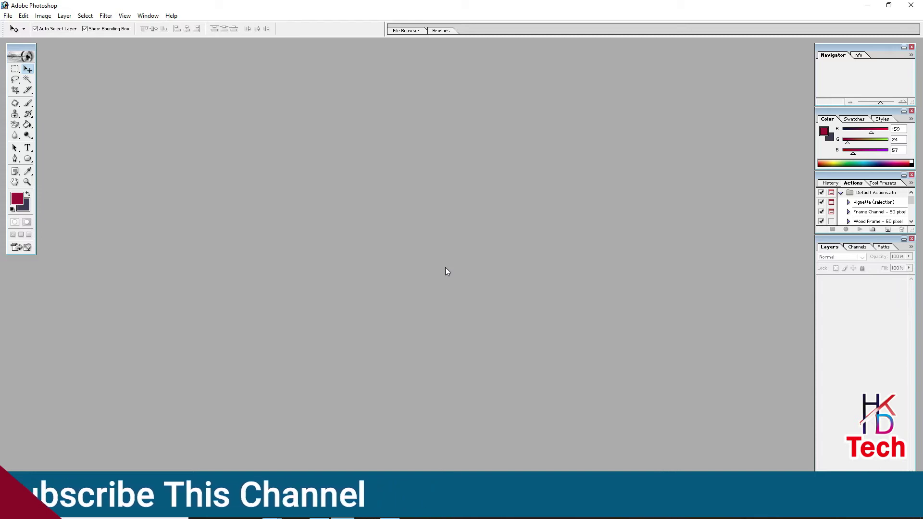
Step: Create a blank white 4 x 6 inch RGB document at 300 pixels/inch
{"action": "key", "text": "ctrl+n"}
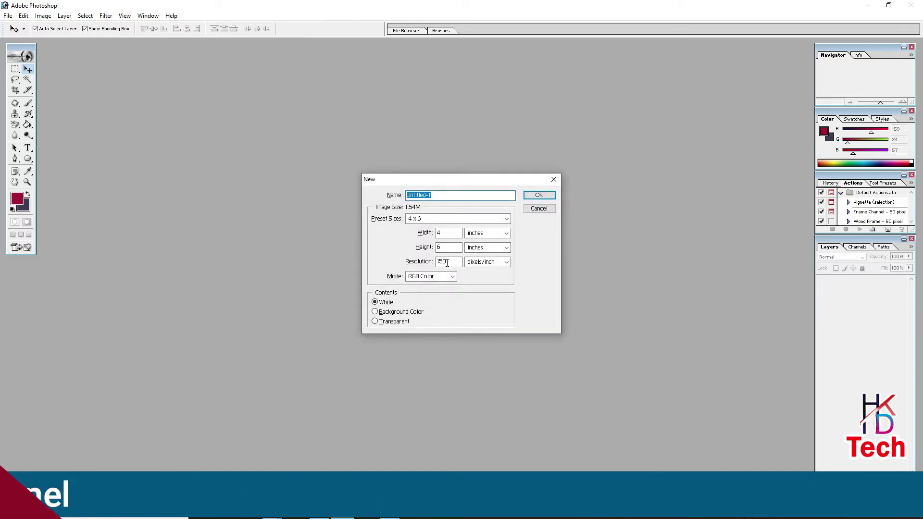
{"action": "double_click", "coordinate": [455, 263]}
{"action": "type", "text": "300"}
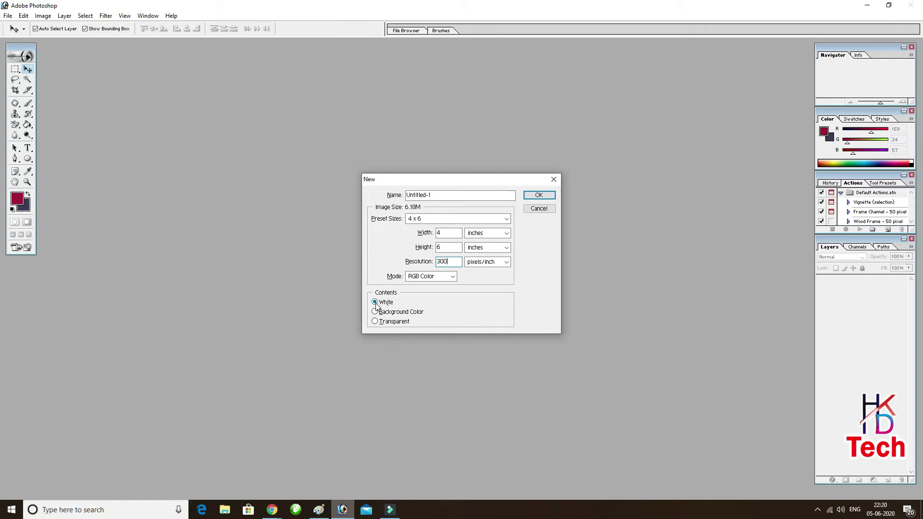
{"action": "key", "text": "Return"}
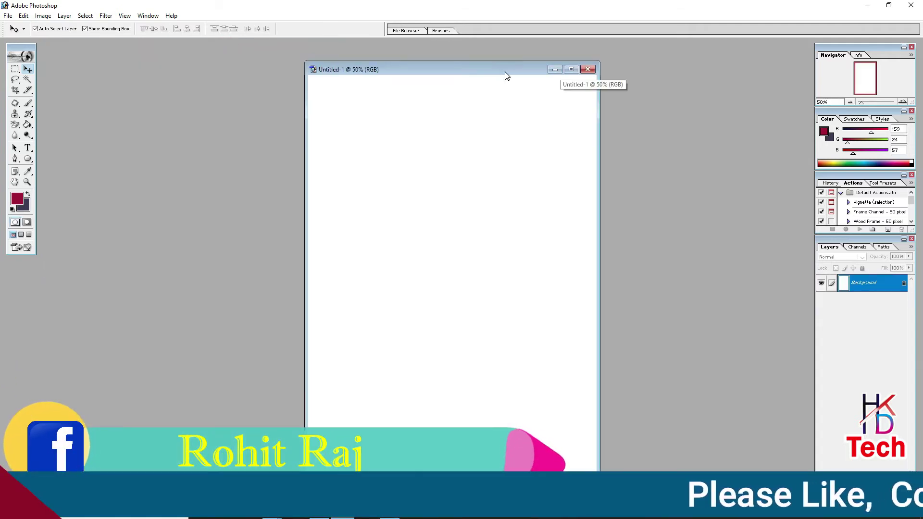
{"action": "left_click_drag", "start_coordinate": [506, 72], "coordinate": [509, 54]}
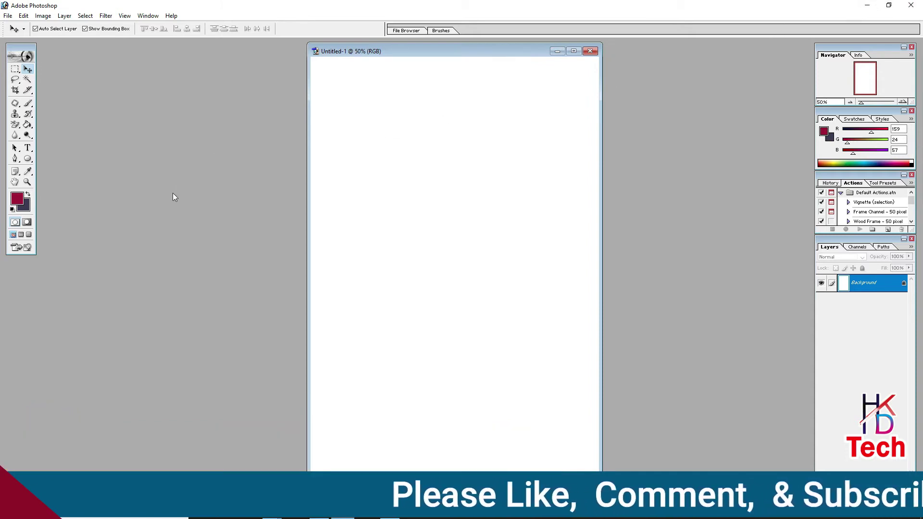
Step: Open boys-school-uniform-500x500.jpg from the Desktop and close the blank Untitled-1 document
{"action": "key", "text": "ctrl+o"}
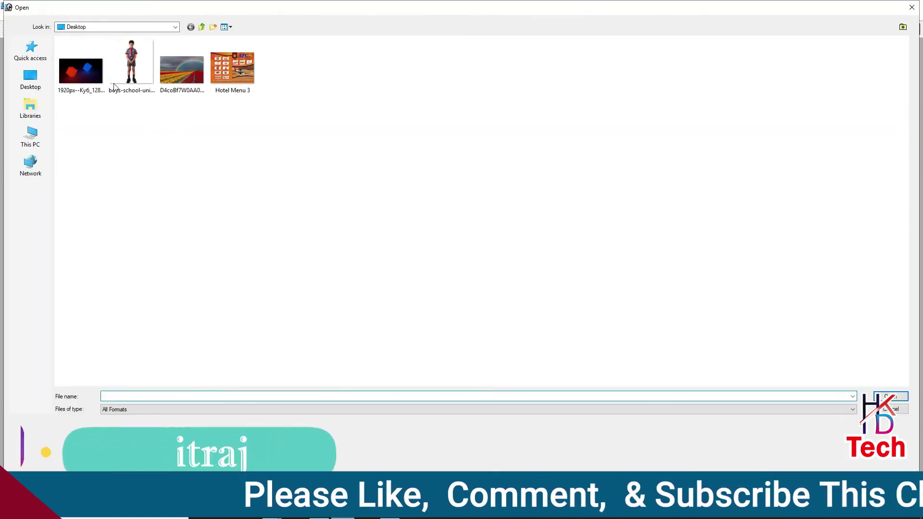
{"action": "double_click", "coordinate": [207, 88]}
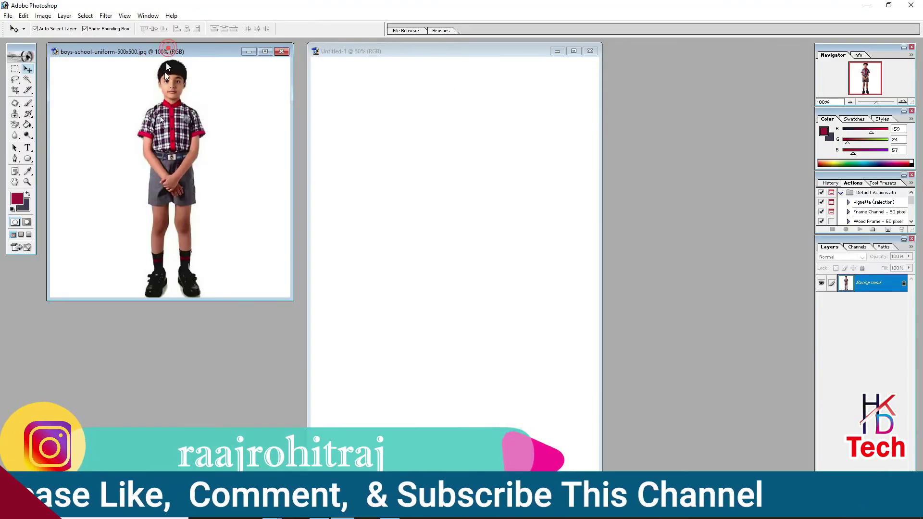
{"action": "left_click_drag", "start_coordinate": [173, 50], "coordinate": [184, 142]}
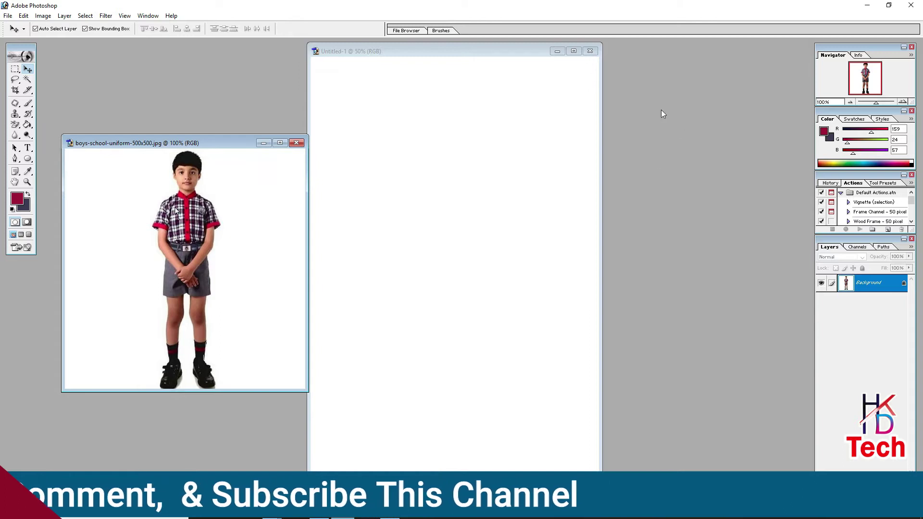
{"action": "left_click", "coordinate": [592, 61]}
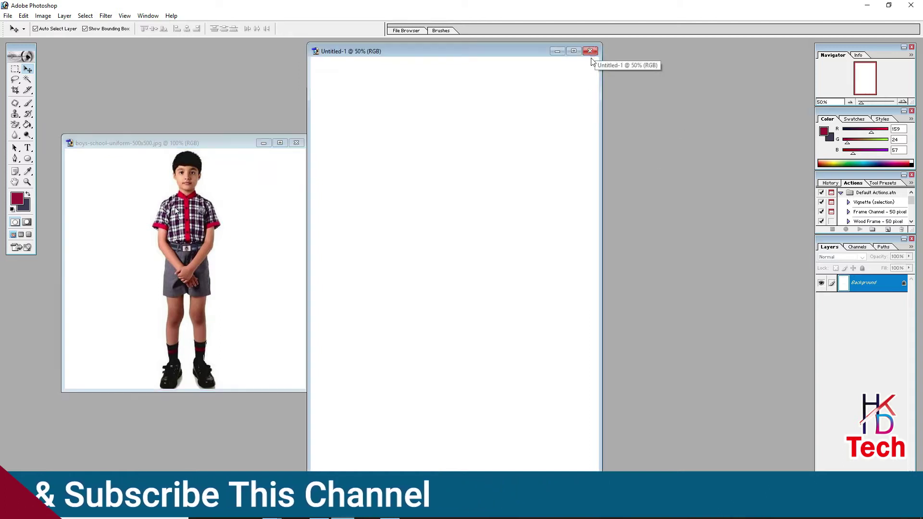
{"action": "left_click_drag", "start_coordinate": [227, 143], "coordinate": [262, 79]}
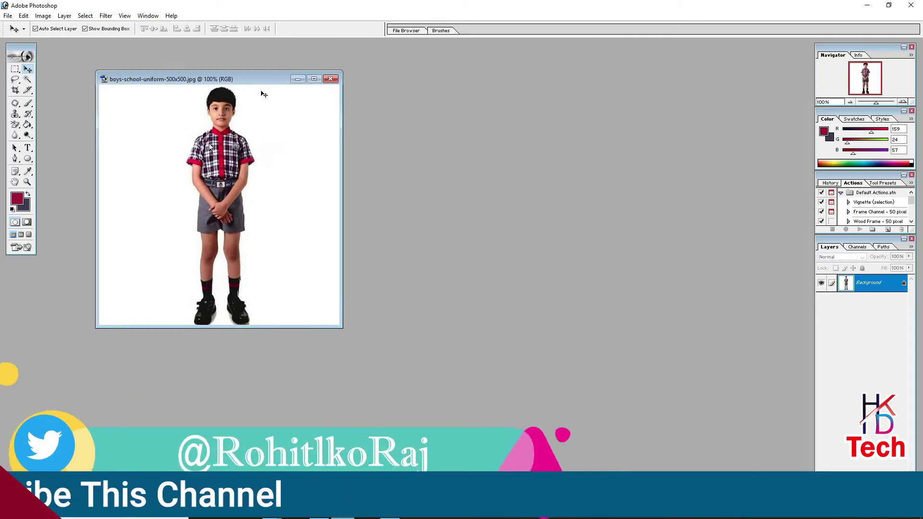
Step: Crop the boy's head and shoulders to 3.5 x 4.5 cm at 120 ppi
{"action": "left_click", "coordinate": [16, 90]}
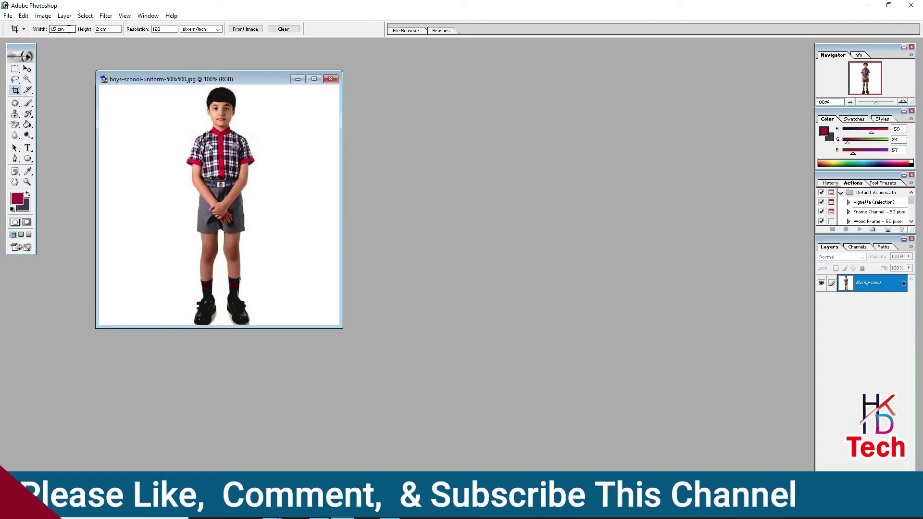
{"action": "left_click_drag", "start_coordinate": [70, 29], "coordinate": [2, 32]}
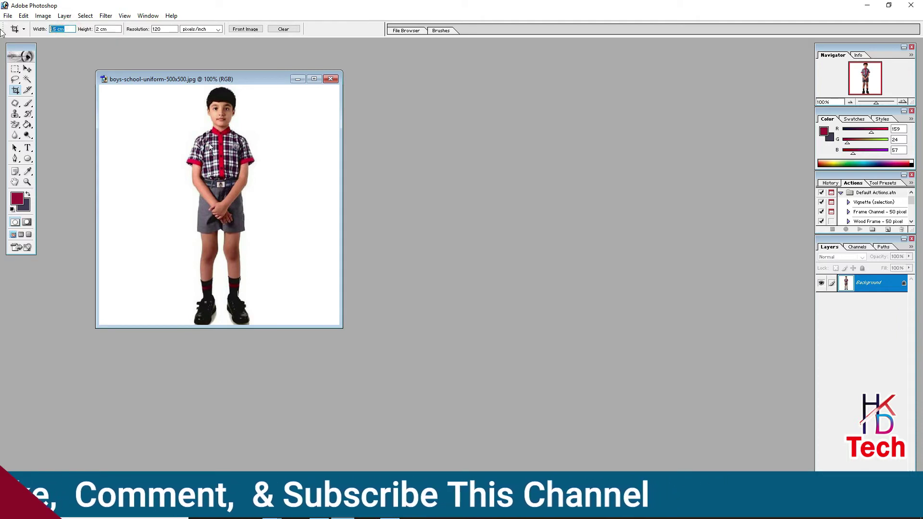
{"action": "type", "text": "3"}
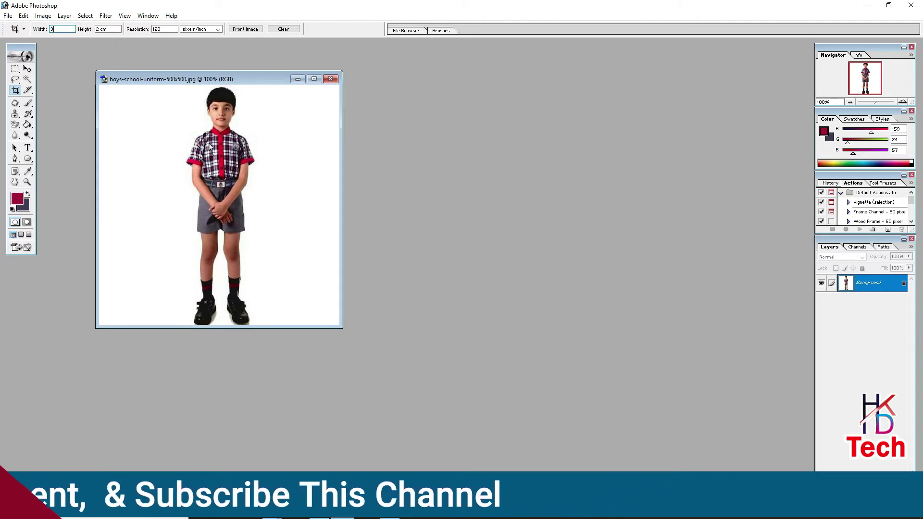
{"action": "type", "text": ".5"}
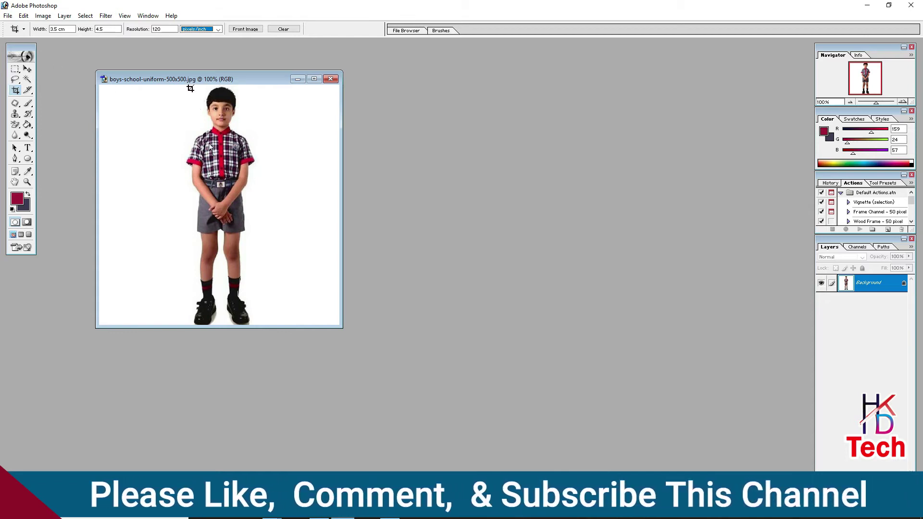
{"action": "mouse_move", "coordinate": [190, 86]}
{"action": "left_mouse_down"}
{"action": "mouse_move", "coordinate": [245, 164]}
{"action": "mouse_move", "coordinate": [248, 156]}
{"action": "mouse_move", "coordinate": [227, 135]}
{"action": "left_mouse_up"}
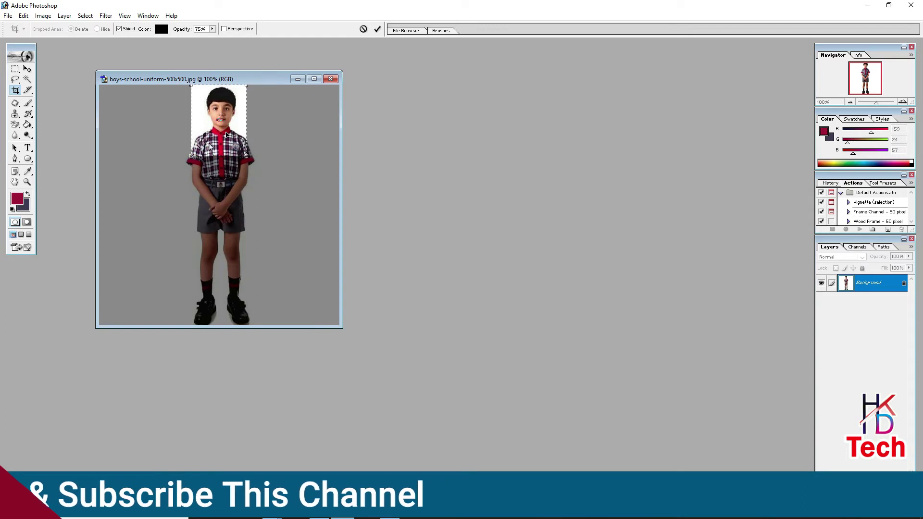
{"action": "left_click", "coordinate": [377, 29]}
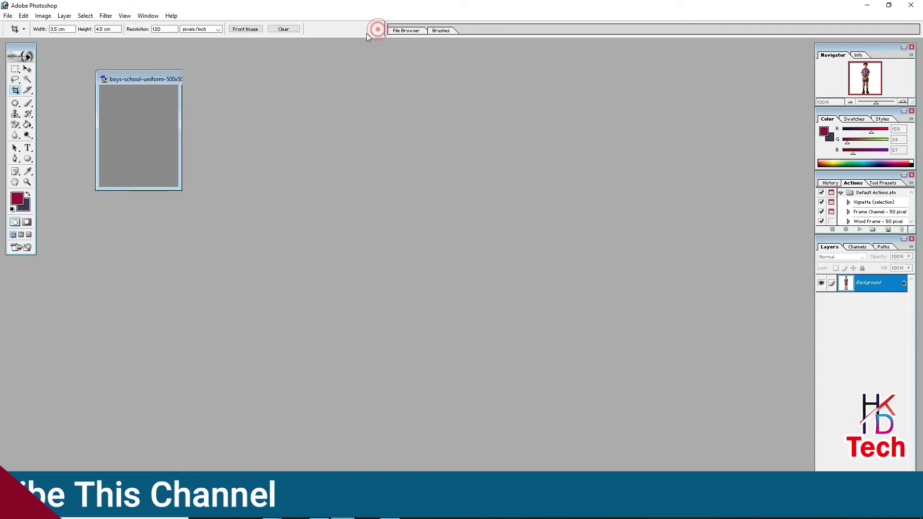
Step: Copy the cropped portrait onto the top-left corner of a new 4 x 6 inch, 300 ppi sheet
{"action": "left_click", "coordinate": [28, 69]}
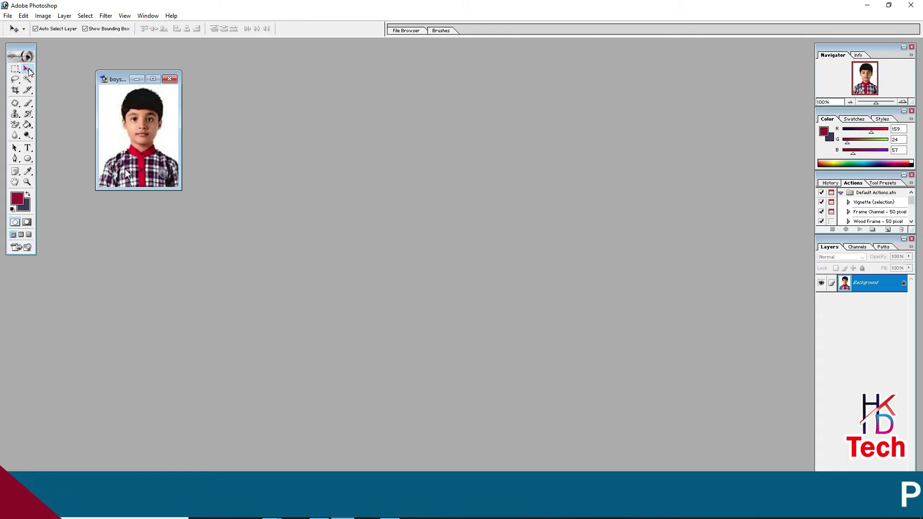
{"action": "key", "text": "ctrl+n"}
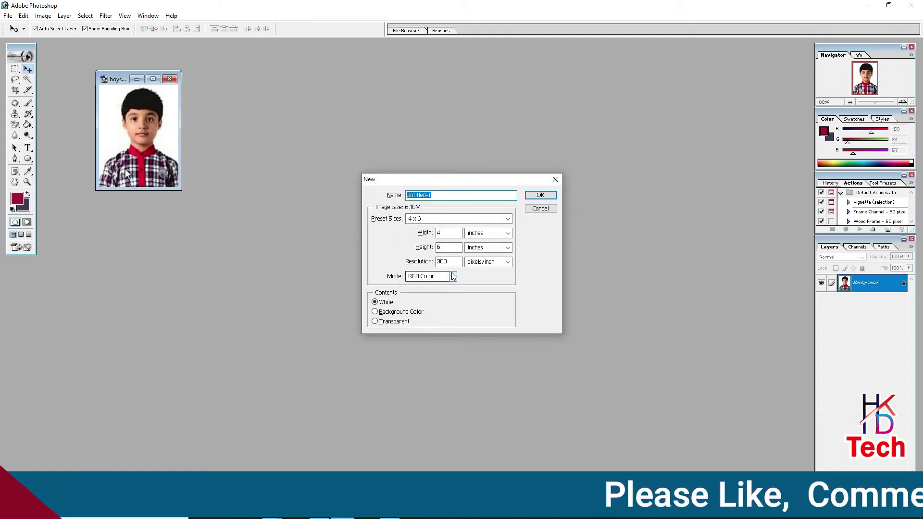
{"action": "key", "text": "Return"}
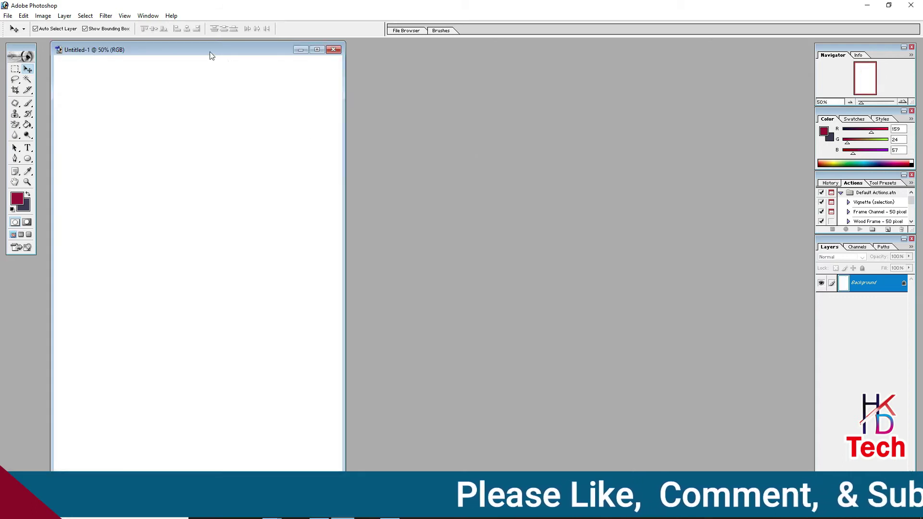
{"action": "mouse_move", "coordinate": [212, 56]}
{"action": "left_mouse_down"}
{"action": "mouse_move", "coordinate": [488, 55]}
{"action": "mouse_move", "coordinate": [489, 49]}
{"action": "left_mouse_up"}
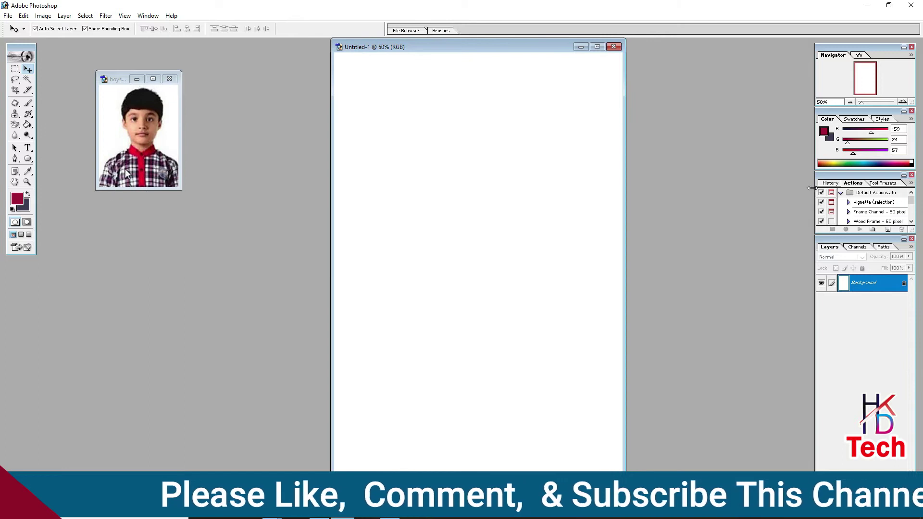
{"action": "mouse_move", "coordinate": [145, 122]}
{"action": "left_mouse_down"}
{"action": "mouse_move", "coordinate": [397, 112]}
{"action": "mouse_move", "coordinate": [399, 120]}
{"action": "mouse_move", "coordinate": [367, 96]}
{"action": "left_mouse_up"}
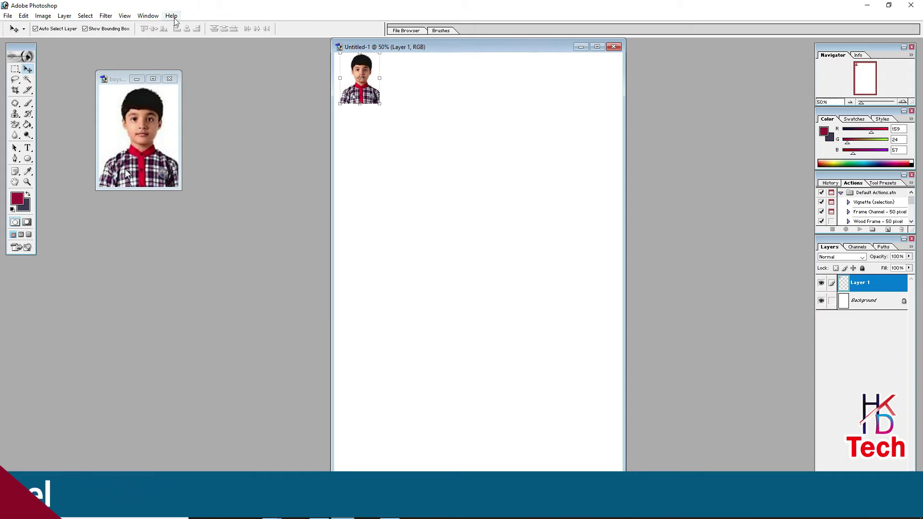
Step: Add an action set named 'Passport Photo' to the Actions panel
{"action": "left_click", "coordinate": [148, 16]}
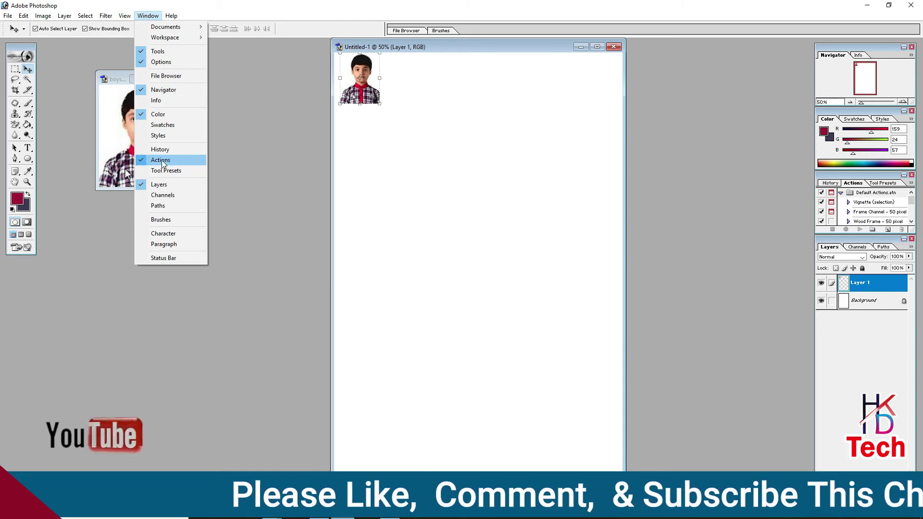
{"action": "left_click", "coordinate": [236, 159]}
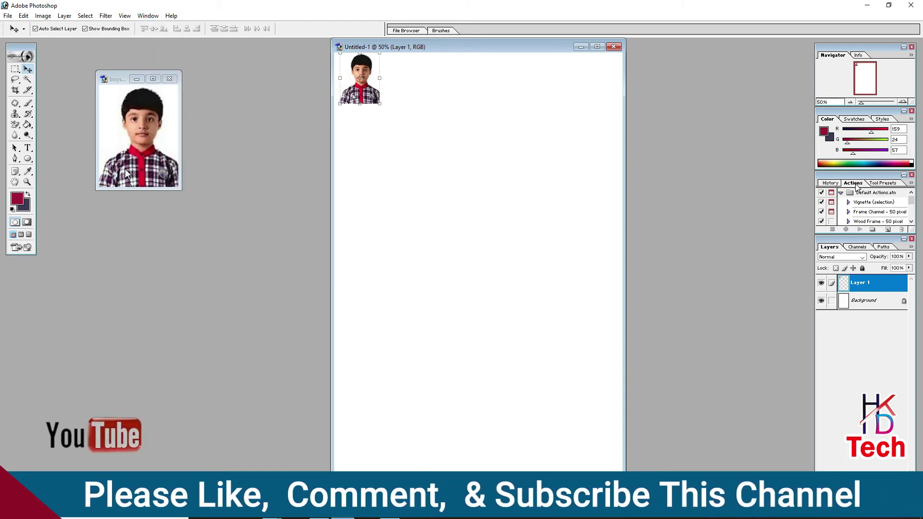
{"action": "left_click", "coordinate": [911, 183]}
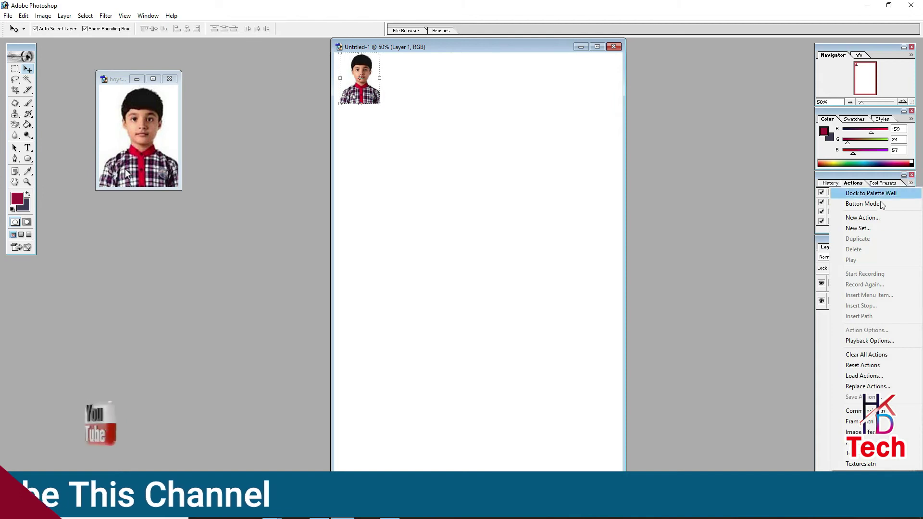
{"action": "left_click", "coordinate": [871, 228]}
{"action": "type", "text": "Pass"}
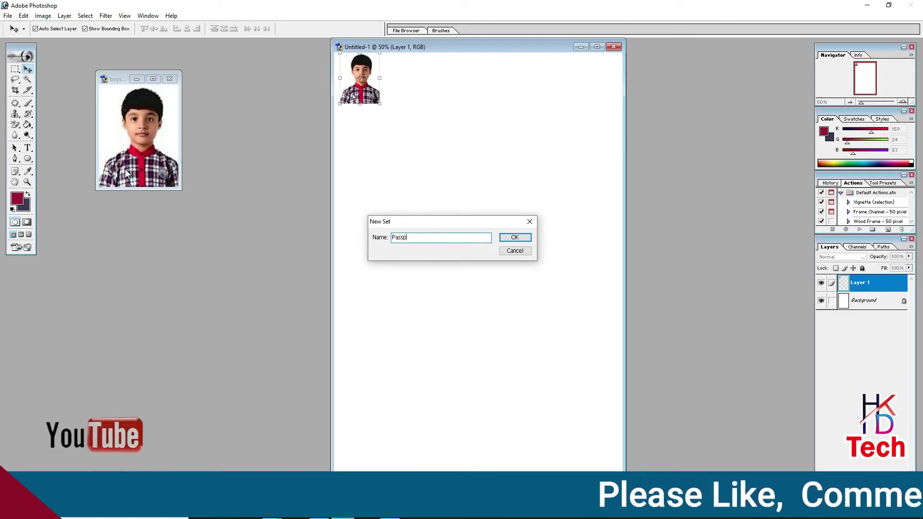
{"action": "type", "text": "port "}
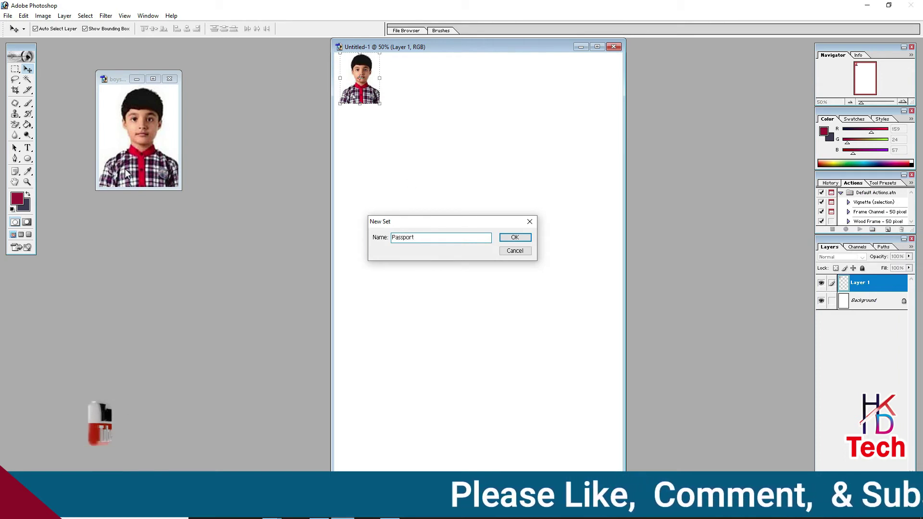
{"action": "type", "text": "Photo"}
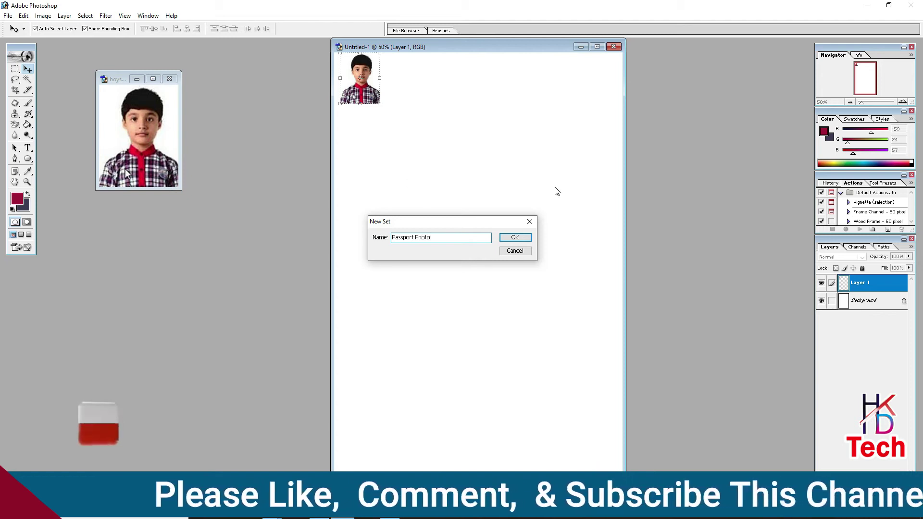
{"action": "key", "text": "Return"}
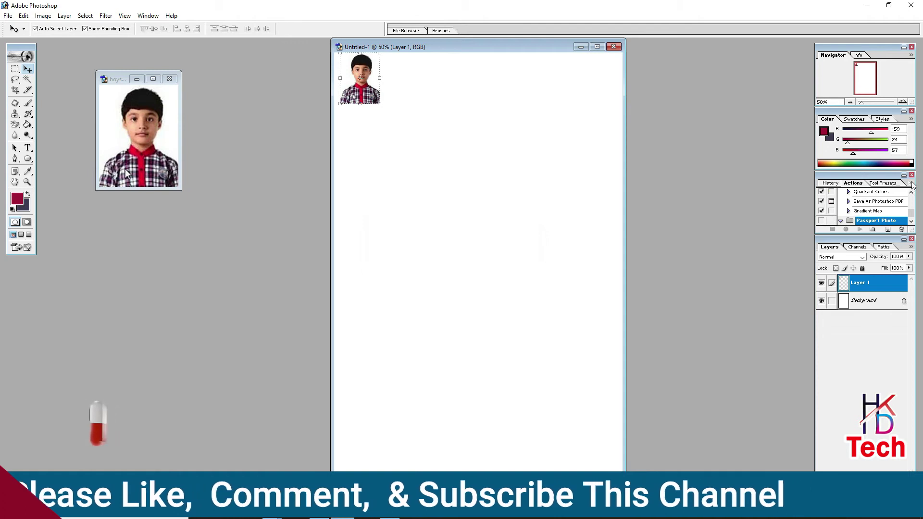
Step: Start recording a 'Passport Photo' action in the Passport Photo set, with shortcut F4
{"action": "left_click", "coordinate": [911, 183]}
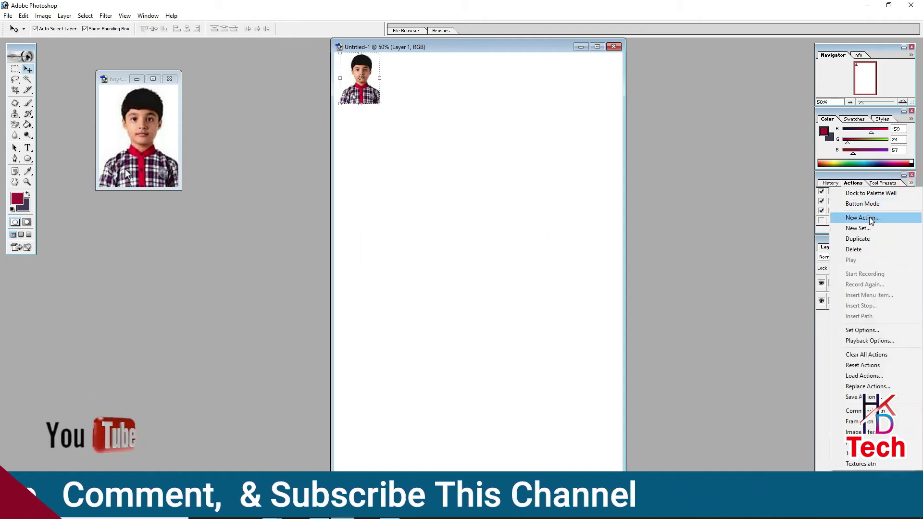
{"action": "left_click", "coordinate": [875, 219]}
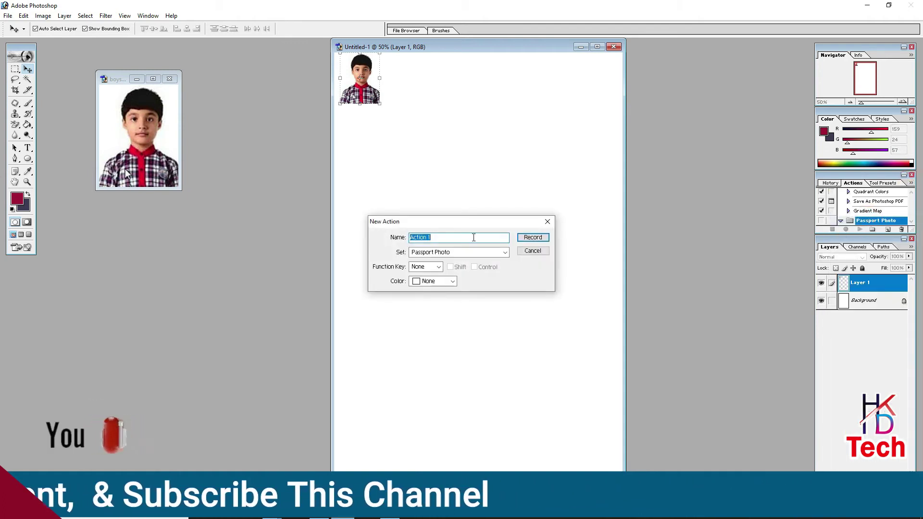
{"action": "left_click", "coordinate": [475, 254]}
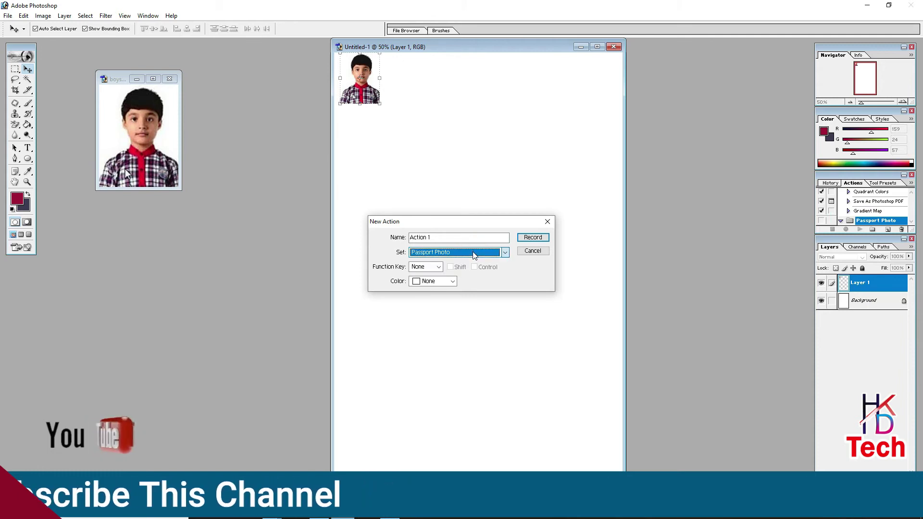
{"action": "left_click", "coordinate": [474, 255]}
{"action": "double_click", "coordinate": [442, 236]}
{"action": "type", "text": "Passport P"}
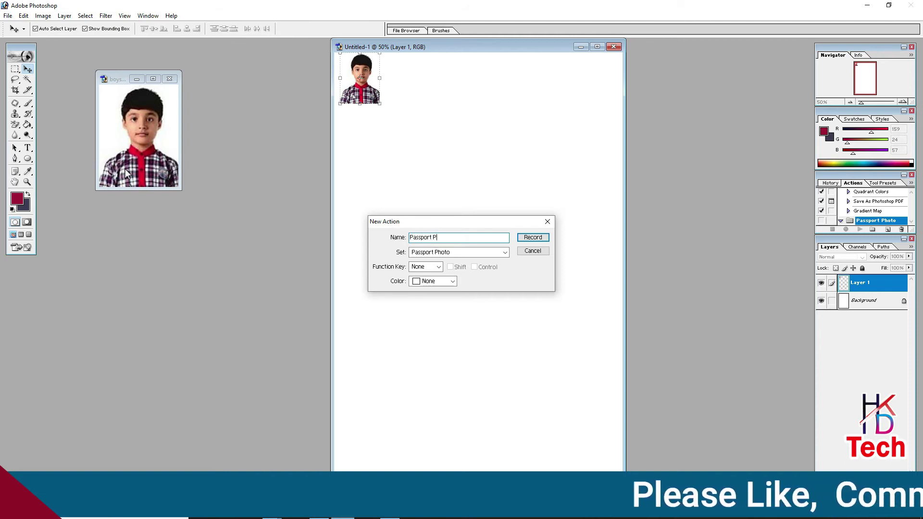
{"action": "type", "text": "hoto"}
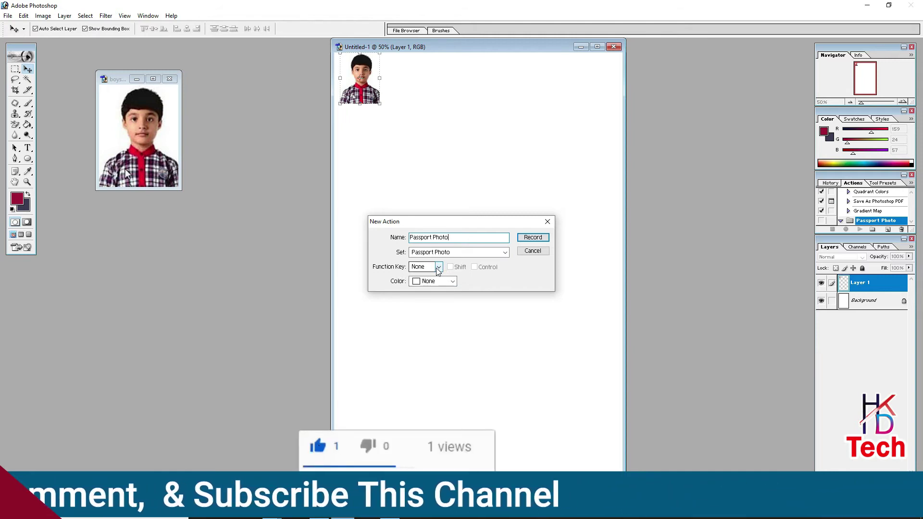
{"action": "left_click", "coordinate": [439, 267]}
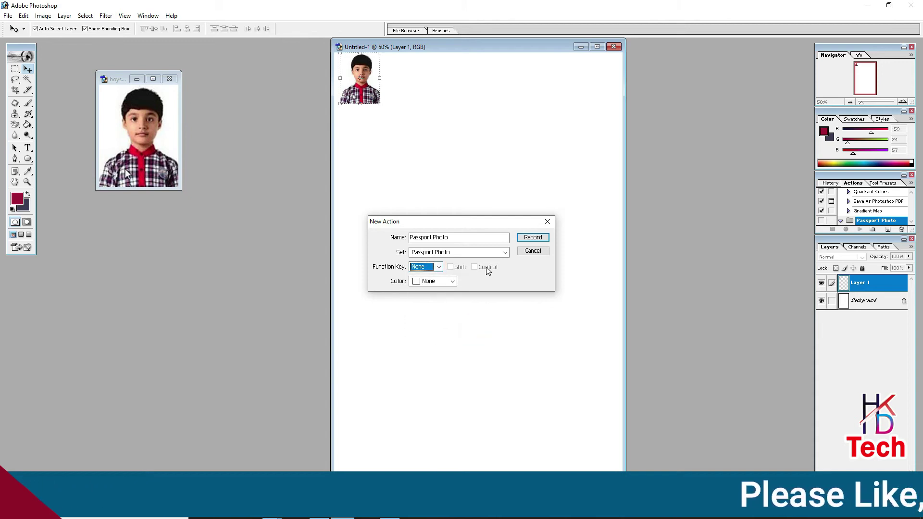
{"action": "left_click", "coordinate": [432, 267]}
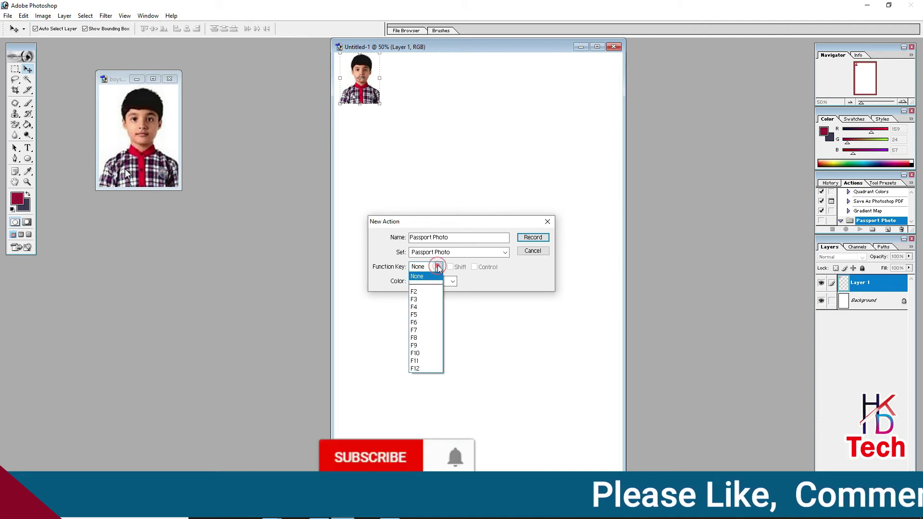
{"action": "left_click", "coordinate": [416, 307]}
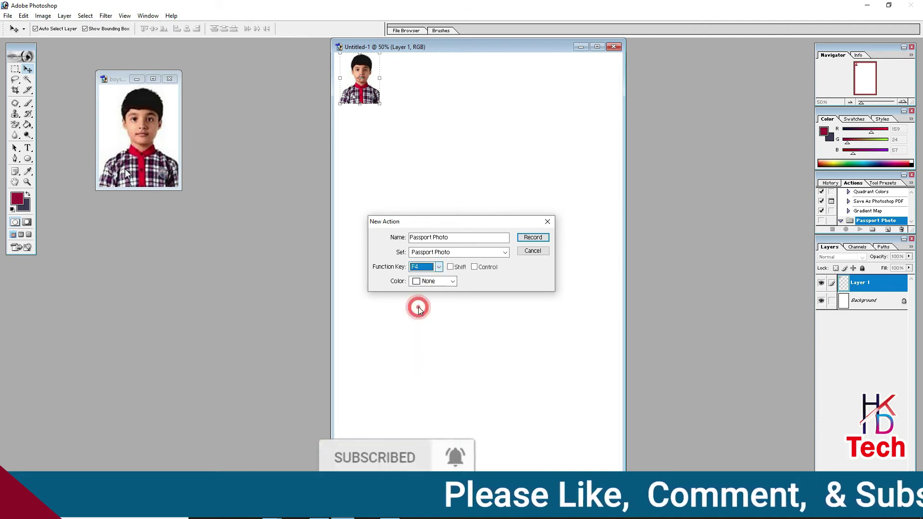
{"action": "left_click", "coordinate": [532, 239]}
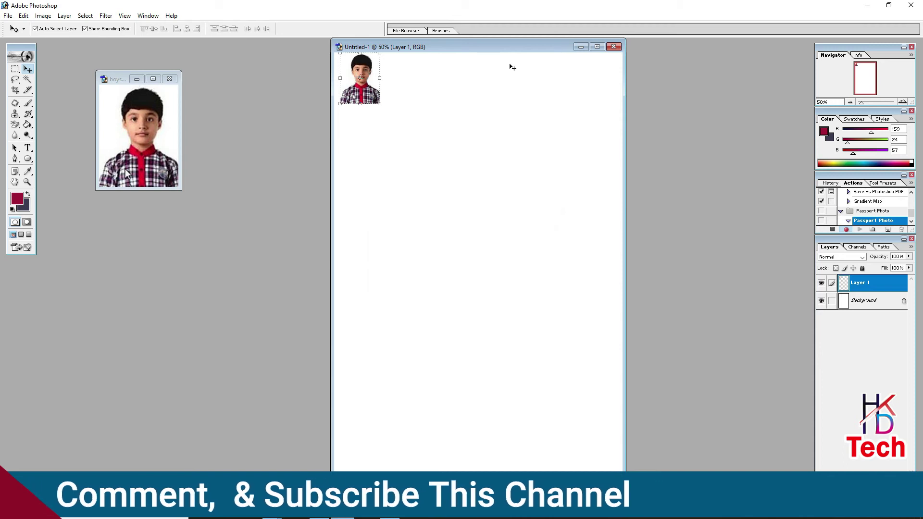
Step: Give the portrait layer a 7 px red stroke and nudge it slightly down
{"action": "left_click", "coordinate": [597, 47]}
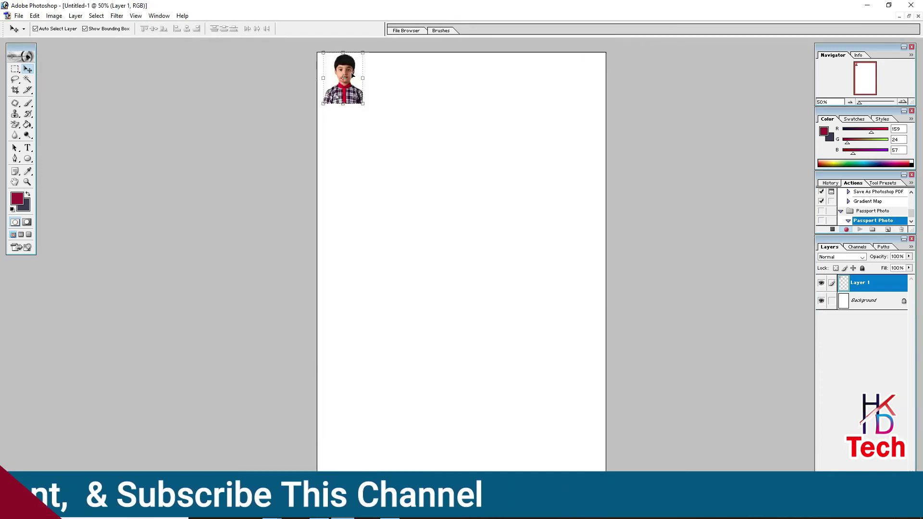
{"action": "left_click", "coordinate": [349, 77]}
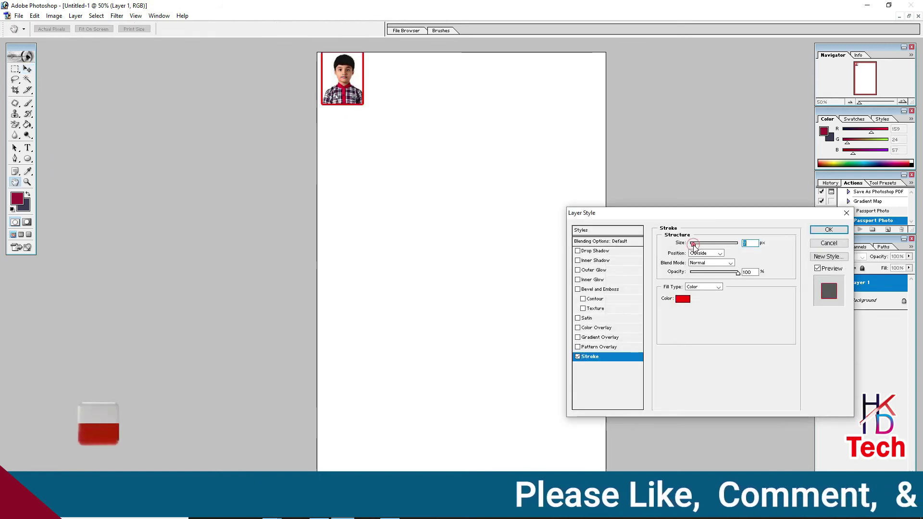
{"action": "left_click_drag", "start_coordinate": [694, 247], "coordinate": [696, 247]}
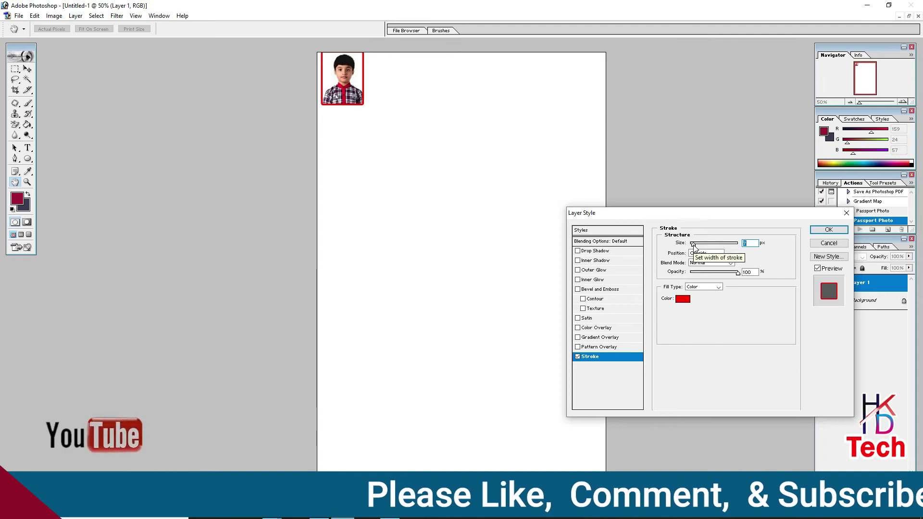
{"action": "left_click", "coordinate": [829, 230]}
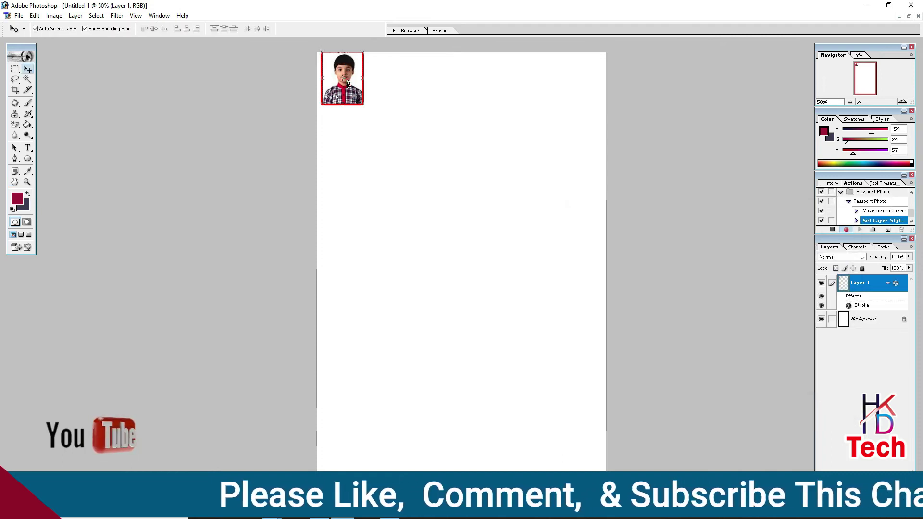
{"action": "left_click_drag", "start_coordinate": [344, 78], "coordinate": [343, 84]}
Step: Duplicate the framed photo into a row of three, then show the rulers
{"action": "key", "text": "ctrl+plus"}
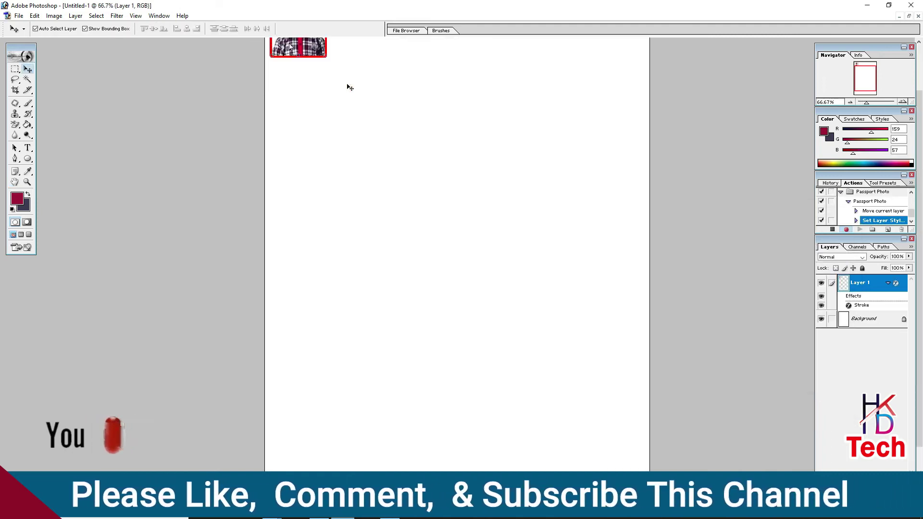
{"action": "scroll", "coordinate": [419, 136], "scroll_direction": "up", "scroll_amount": 1}
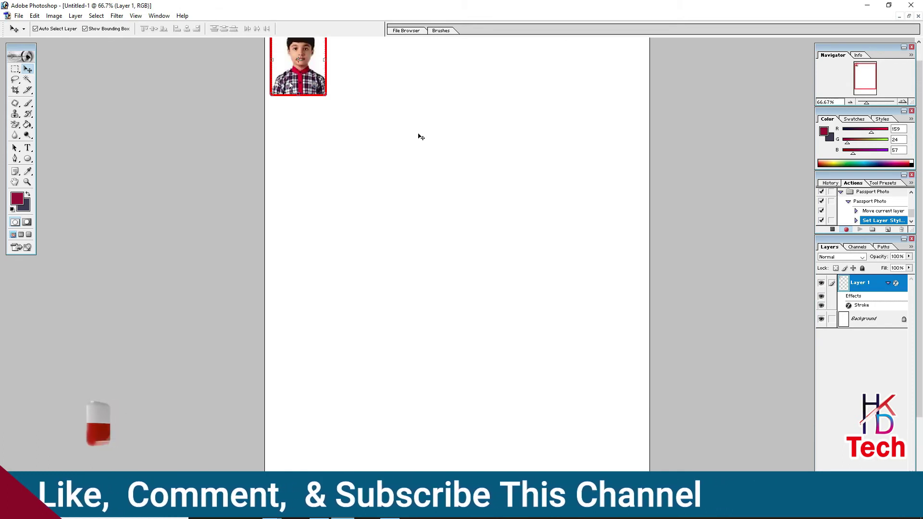
{"action": "scroll", "coordinate": [418, 136], "scroll_direction": "up", "scroll_amount": 2}
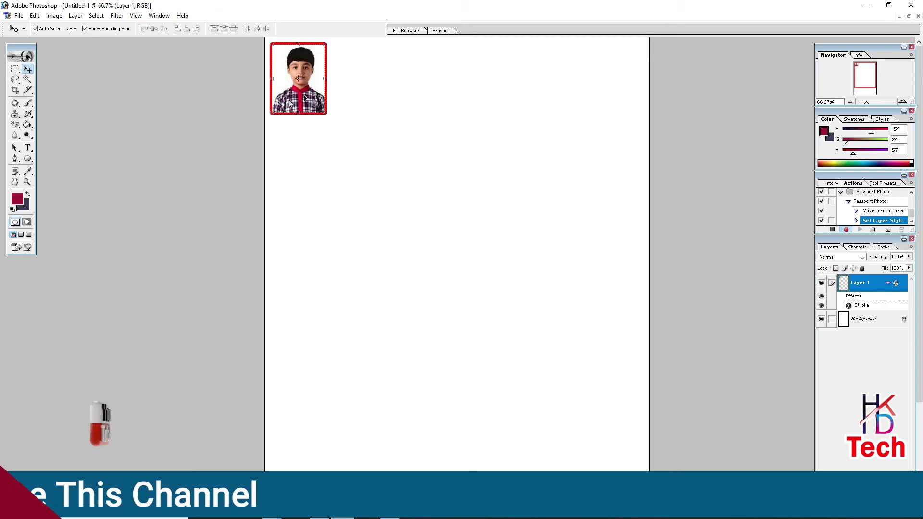
{"action": "left_click_drag", "start_coordinate": [303, 96], "coordinate": [364, 98]}
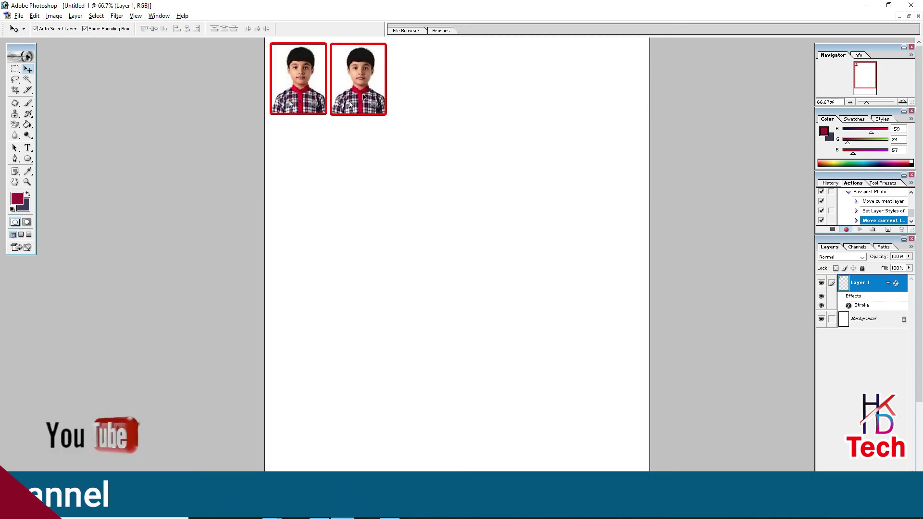
{"action": "left_click_drag", "start_coordinate": [394, 96], "coordinate": [413, 96]}
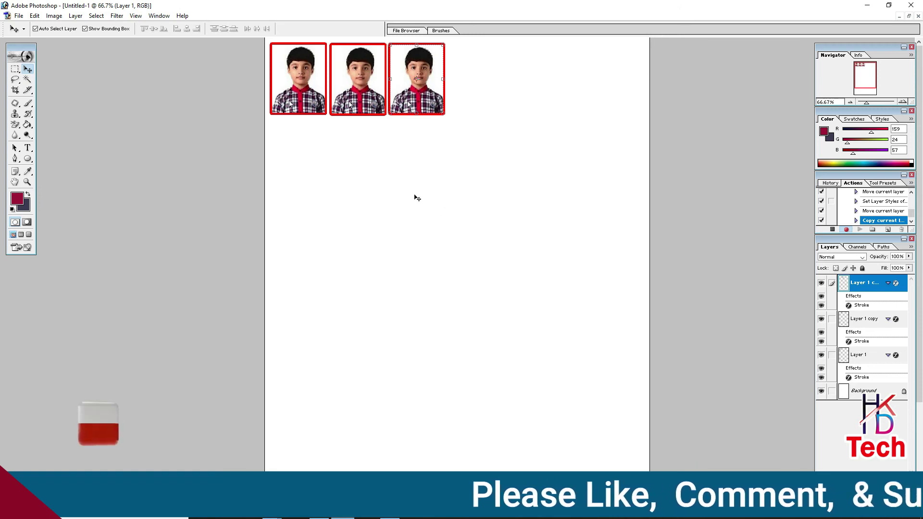
{"action": "key", "text": "ctrl+r"}
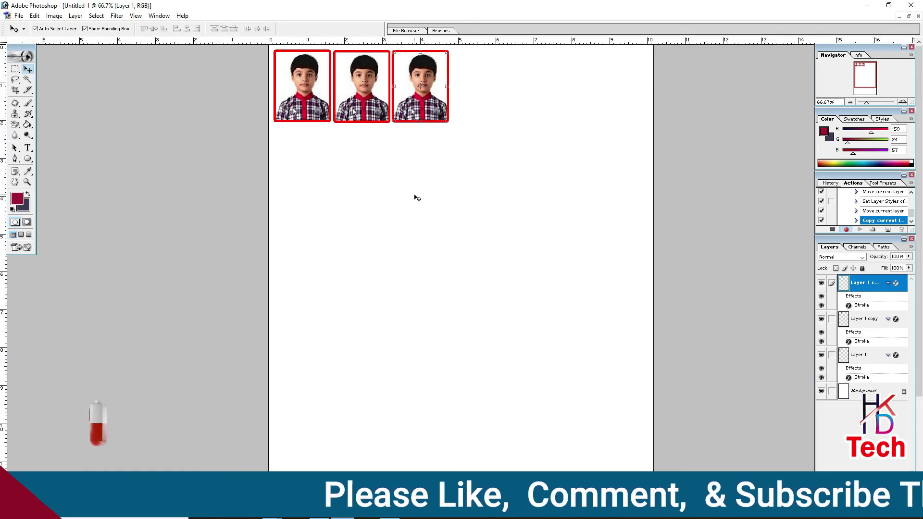
Step: Set a horizontal guide under the photo row and duplicate photos across the sheet
{"action": "left_click_drag", "start_coordinate": [484, 42], "coordinate": [483, 46]}
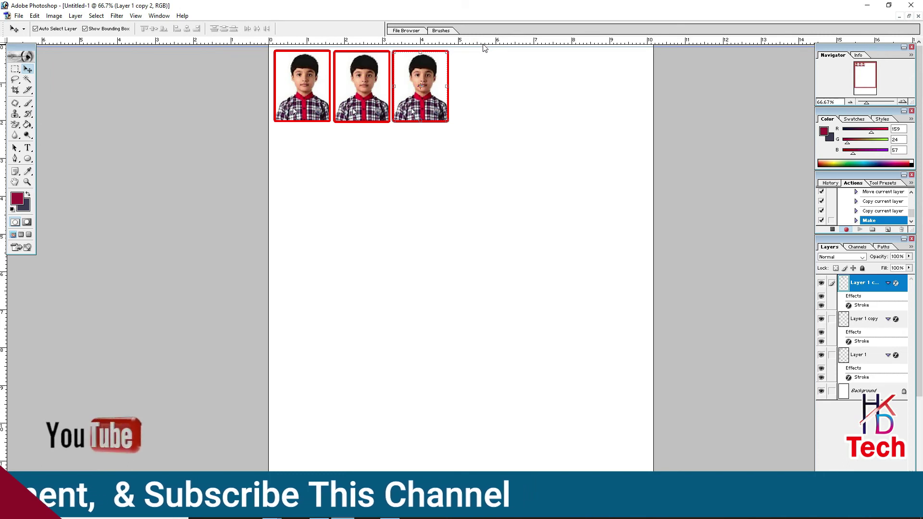
{"action": "left_click_drag", "start_coordinate": [479, 46], "coordinate": [460, 125]}
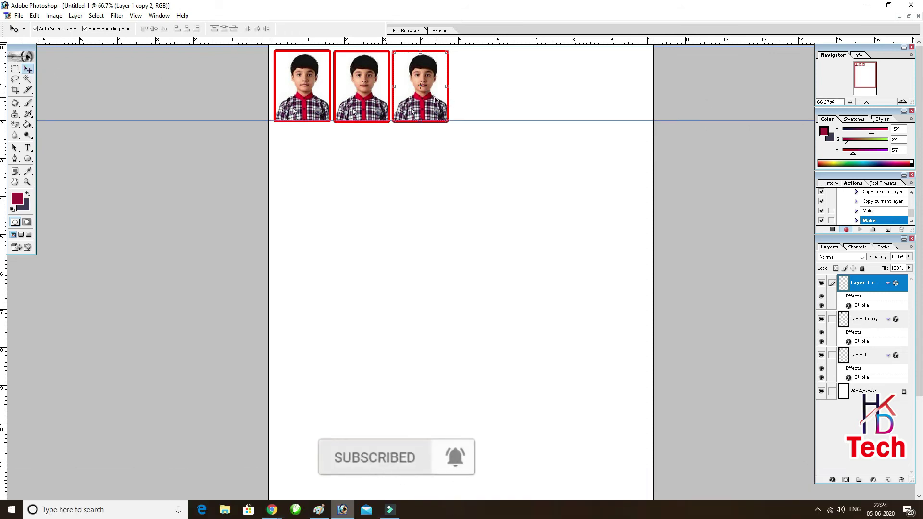
{"action": "left_click_drag", "start_coordinate": [483, 98], "coordinate": [494, 96]}
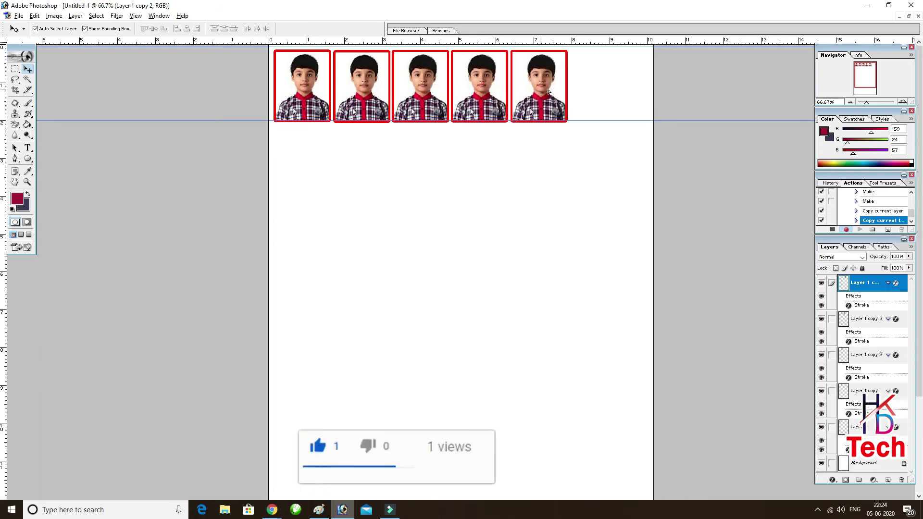
{"action": "left_click_drag", "start_coordinate": [548, 91], "coordinate": [605, 92]}
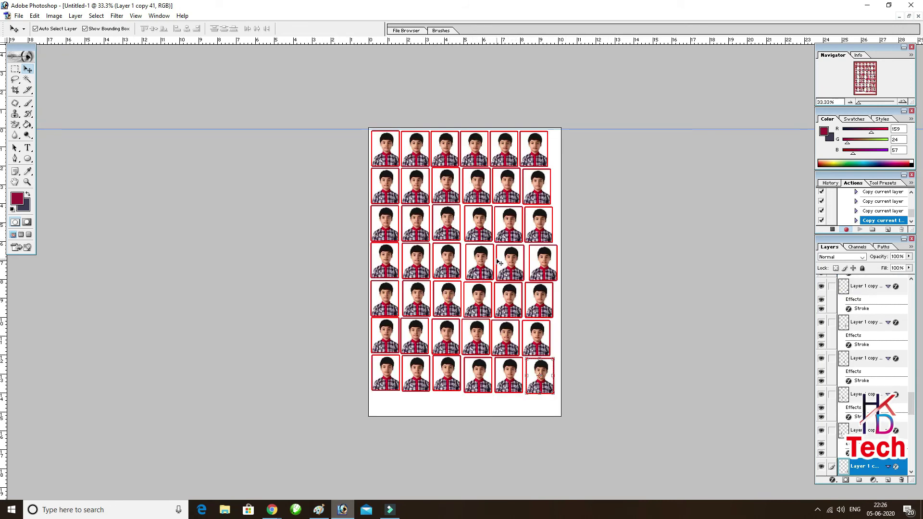
Step: At 50% zoom, stop the action recording and close Untitled-1, bringing up the save-changes prompt
{"action": "key", "text": "ctrl+plus"}
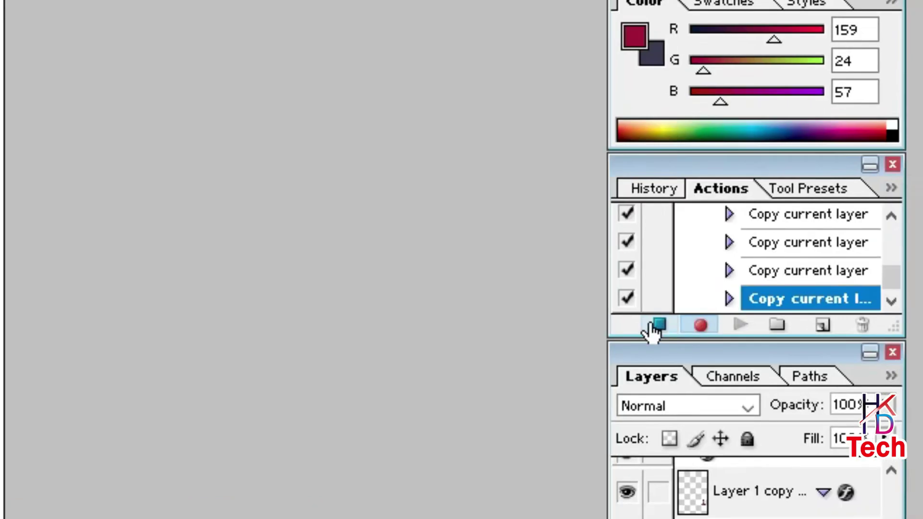
{"action": "left_click", "coordinate": [734, 315]}
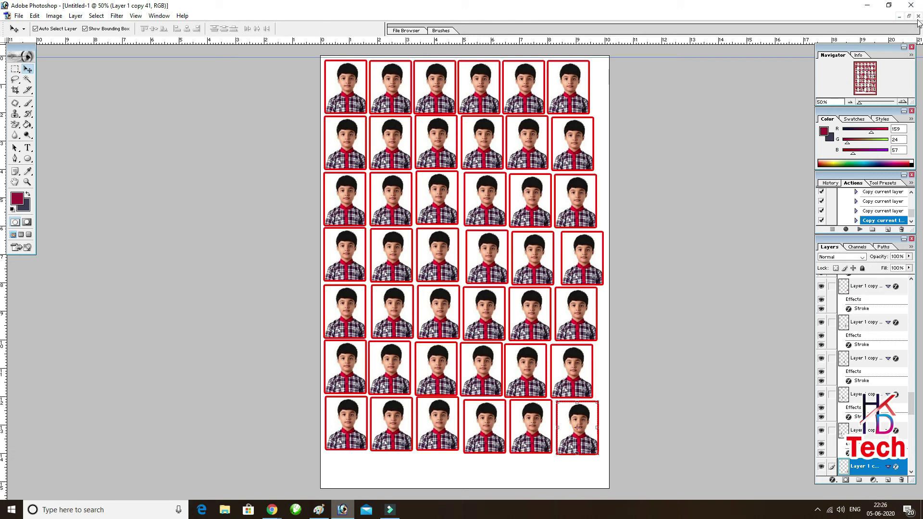
{"action": "key", "text": "ctrl+w"}
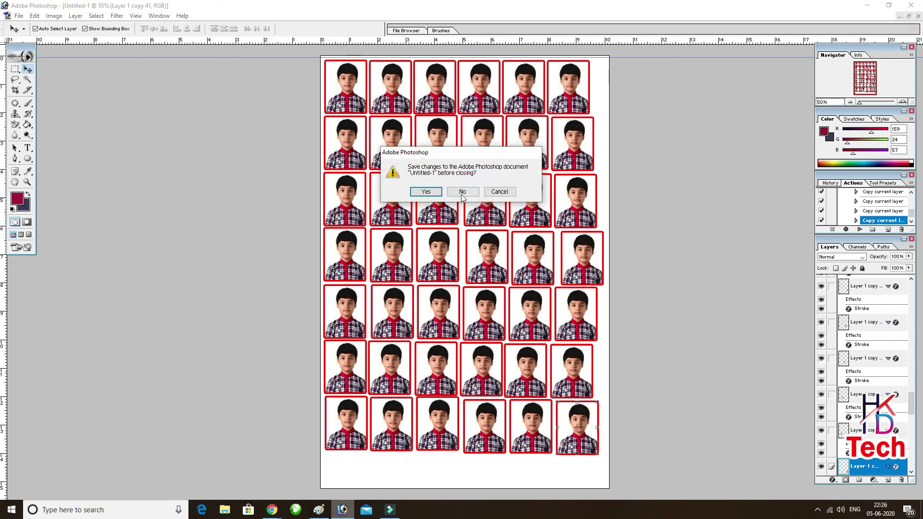
Step: Discard the tiled sheet and create a new 4 x 6 inch, 300 ppi white document beside the photo
{"action": "left_click", "coordinate": [463, 192]}
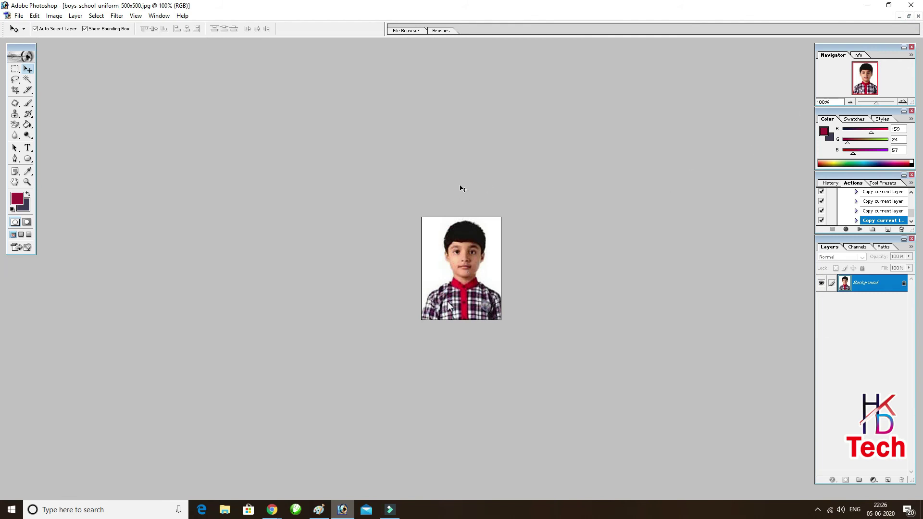
{"action": "key", "text": "ctrl+n"}
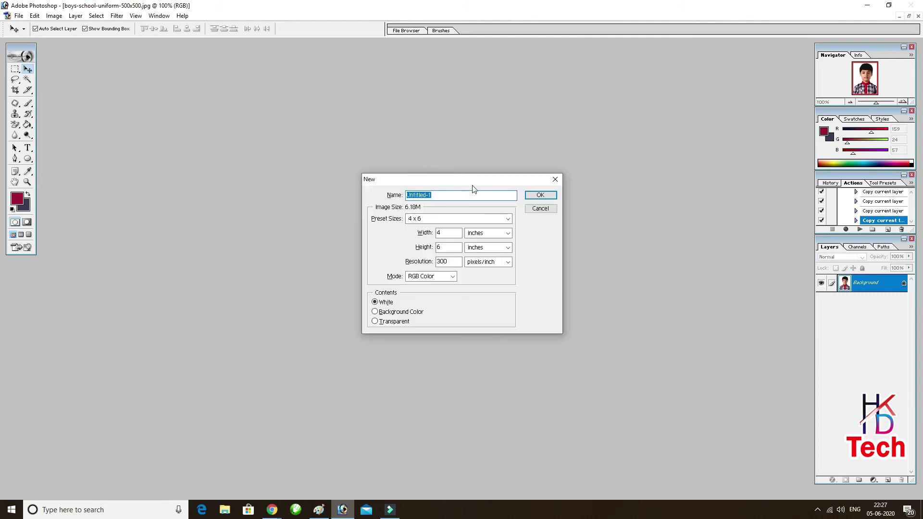
{"action": "left_click_drag", "start_coordinate": [463, 179], "coordinate": [623, 102]}
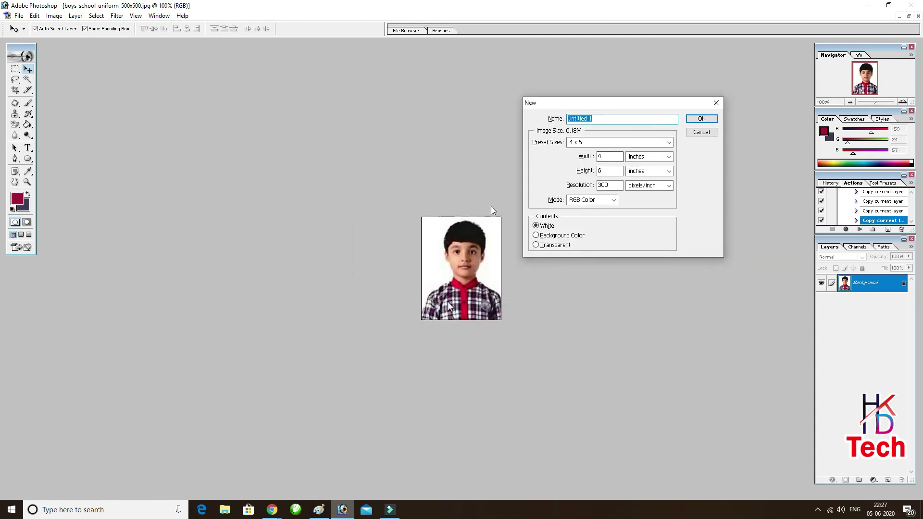
{"action": "left_click", "coordinate": [702, 120]}
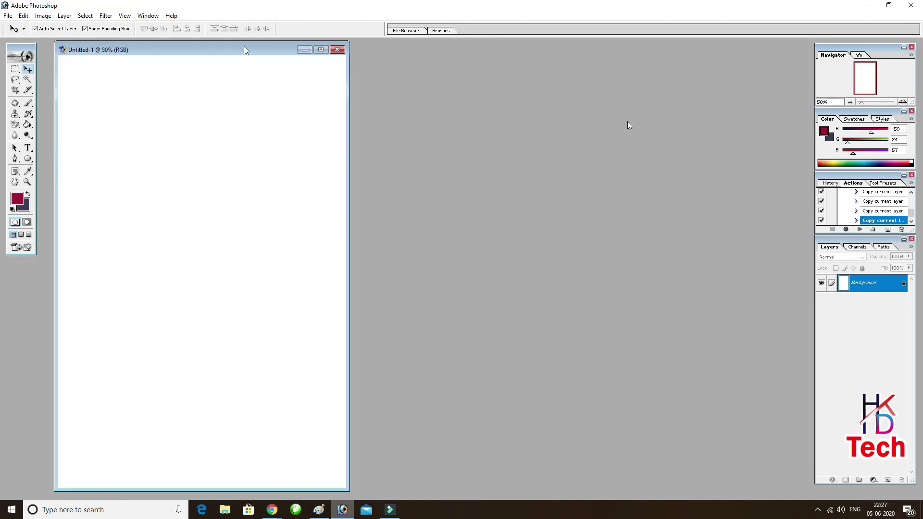
{"action": "left_click_drag", "start_coordinate": [218, 48], "coordinate": [435, 58]}
{"action": "left_click_drag", "start_coordinate": [539, 60], "coordinate": [644, 59]}
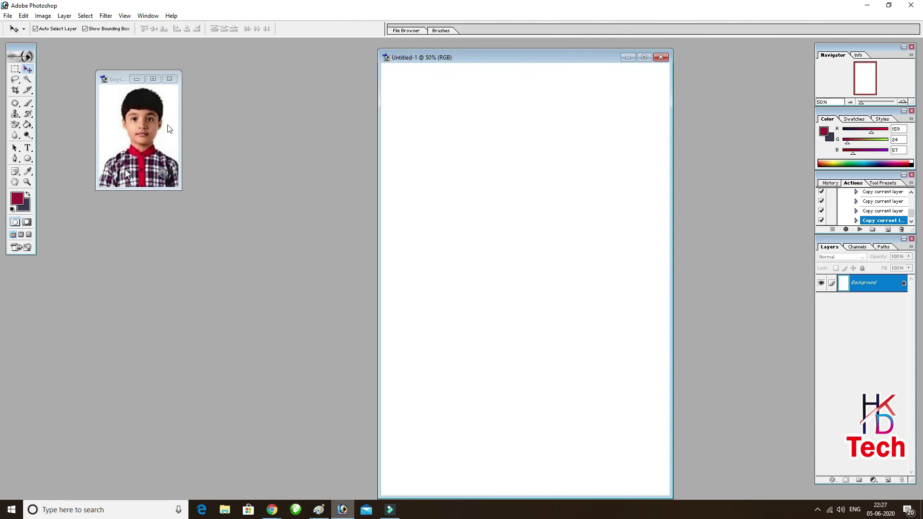
Step: Move the boy's photo into Untitled-1 and play the Passport Photo action to tile red-bordered copies
{"action": "left_click", "coordinate": [146, 124]}
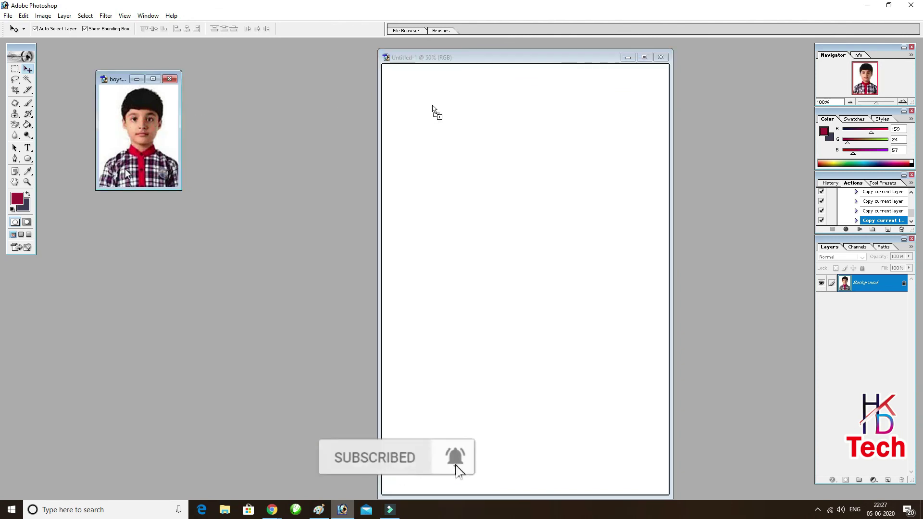
{"action": "left_click_drag", "start_coordinate": [432, 106], "coordinate": [421, 91]}
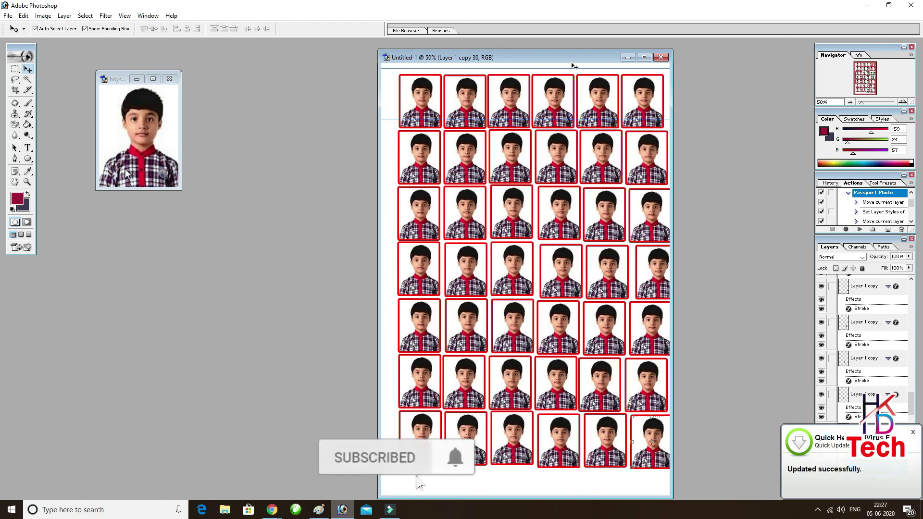
{"action": "left_click_drag", "start_coordinate": [567, 58], "coordinate": [550, 55]}
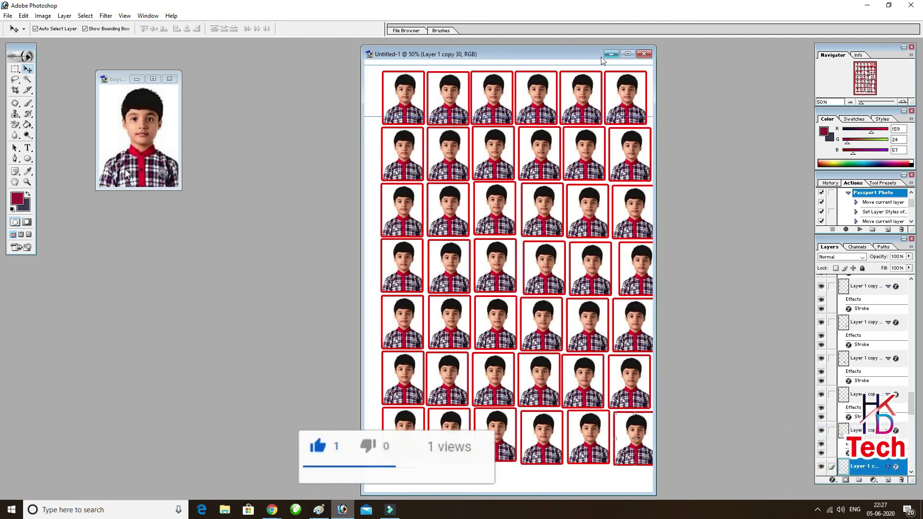
{"action": "mouse_move", "coordinate": [562, 54]}
{"action": "left_mouse_down"}
{"action": "mouse_move", "coordinate": [466, 123]}
{"action": "mouse_move", "coordinate": [397, 140]}
{"action": "mouse_move", "coordinate": [392, 154]}
{"action": "mouse_move", "coordinate": [520, 110]}
{"action": "left_mouse_up"}
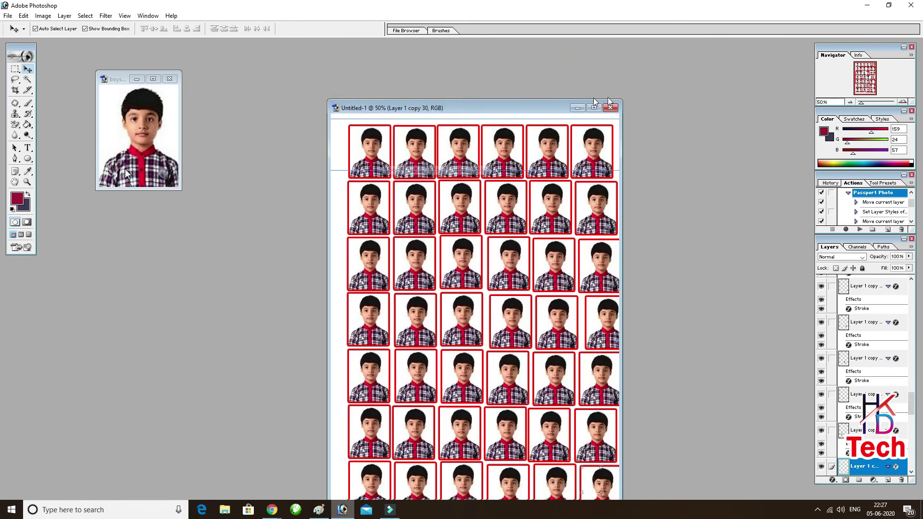
{"action": "left_click_drag", "start_coordinate": [595, 102], "coordinate": [685, 84]}
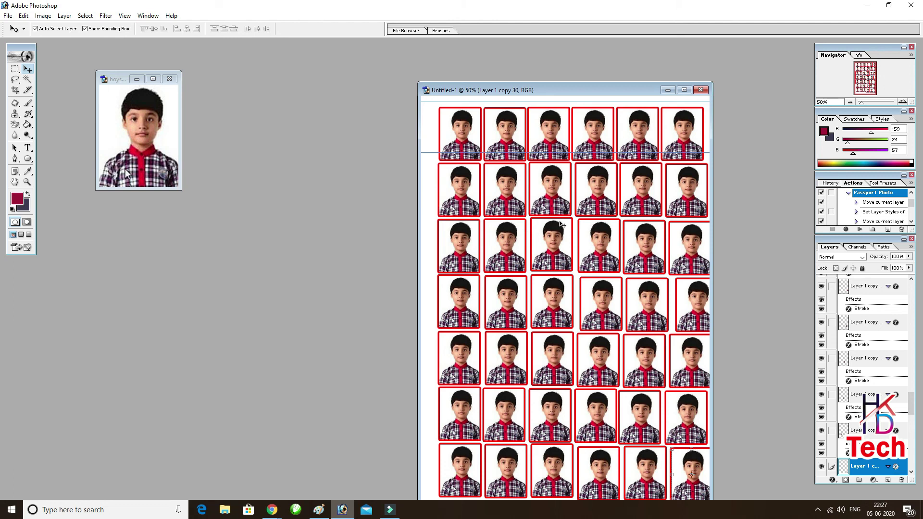
Step: Close Untitled-1 without saving and centre the boys-school-uniform-500x500.jpg window
{"action": "left_click", "coordinate": [702, 91]}
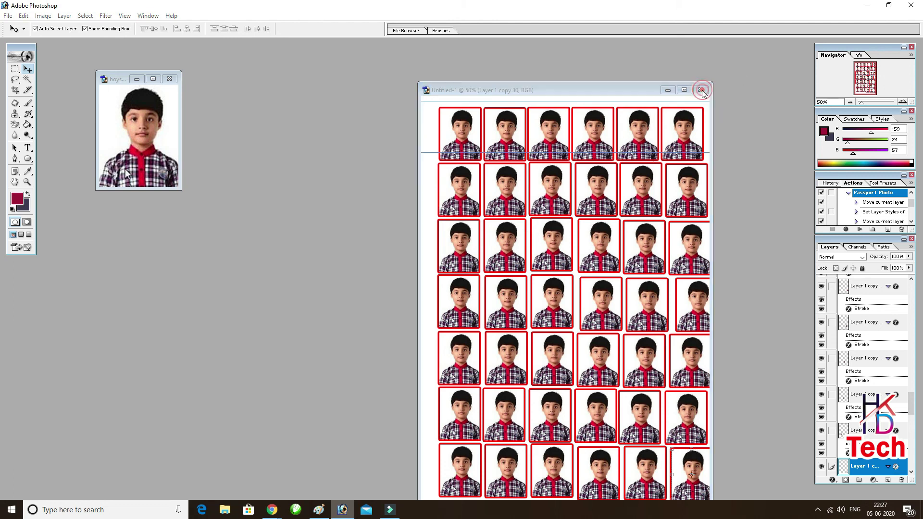
{"action": "left_click", "coordinate": [462, 191]}
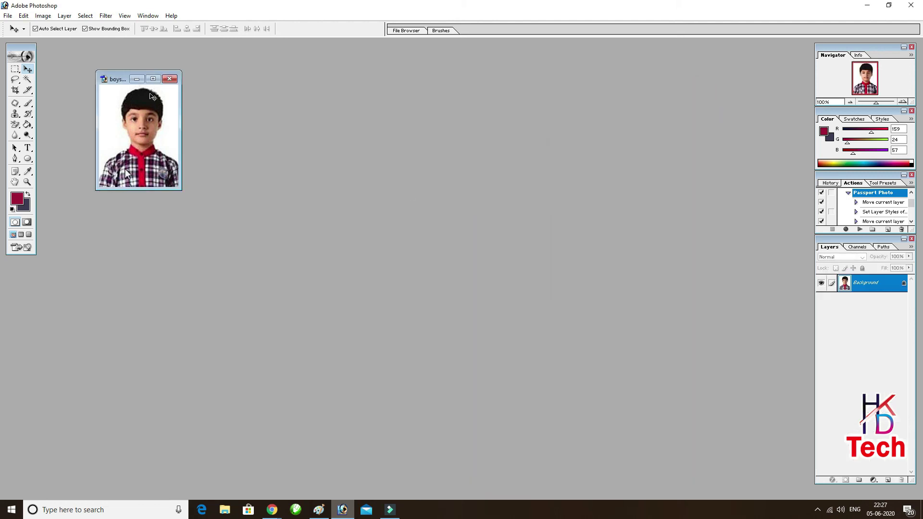
{"action": "left_click_drag", "start_coordinate": [123, 79], "coordinate": [394, 90]}
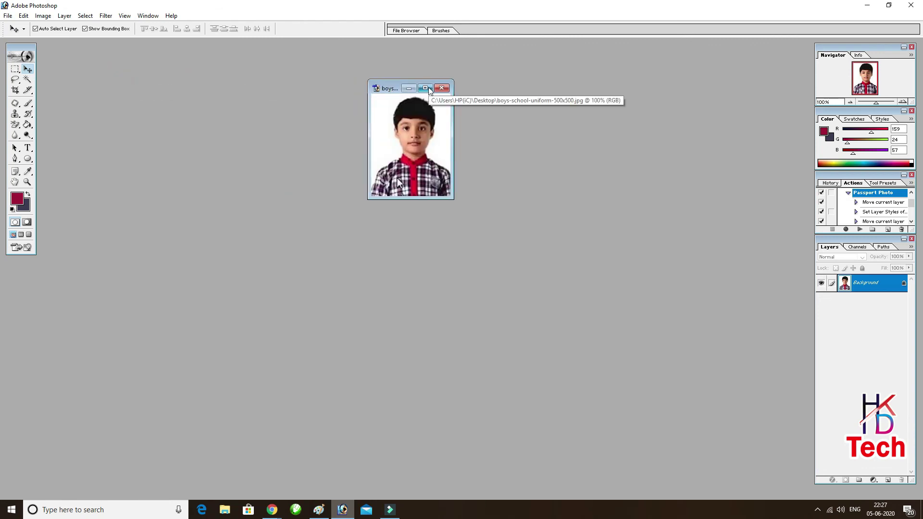